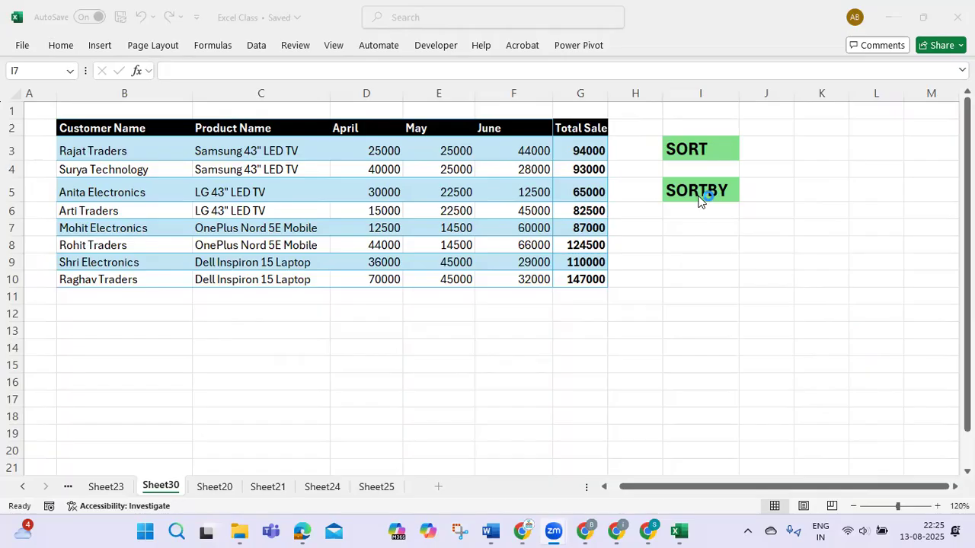
- Examine the SORT and SORTBY labels, the sales table's Product Name and Total Sales headings, and the built-in sort and filter options
click(700, 190)
click(697, 154)
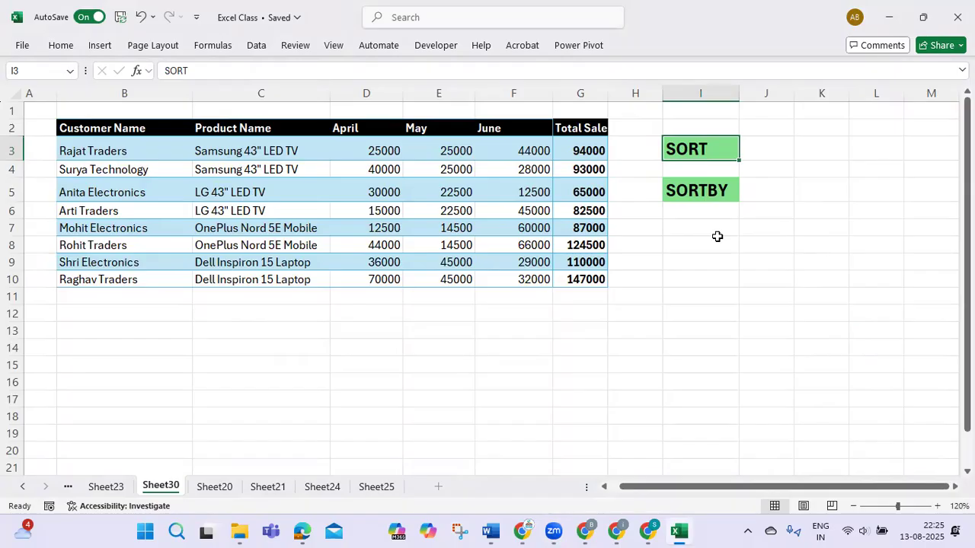
click(220, 128)
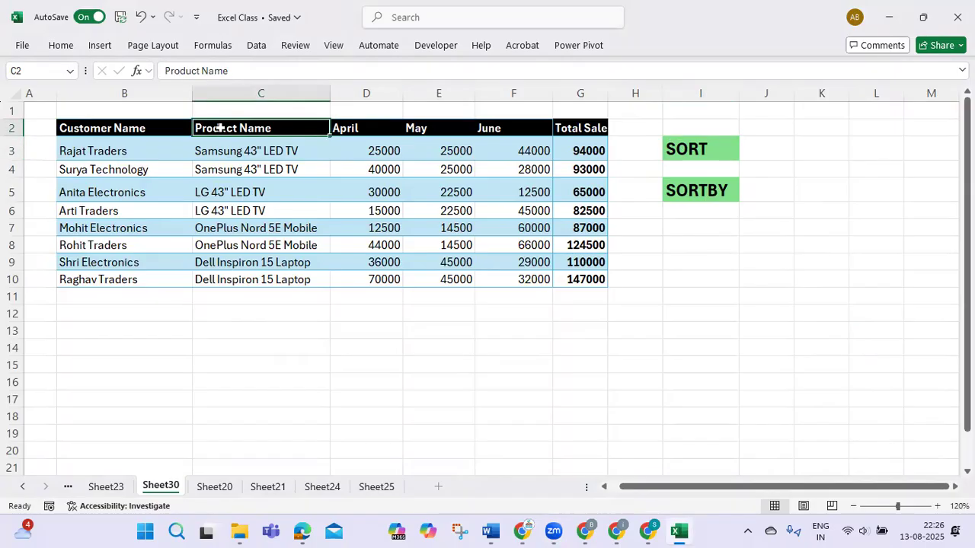
click(591, 128)
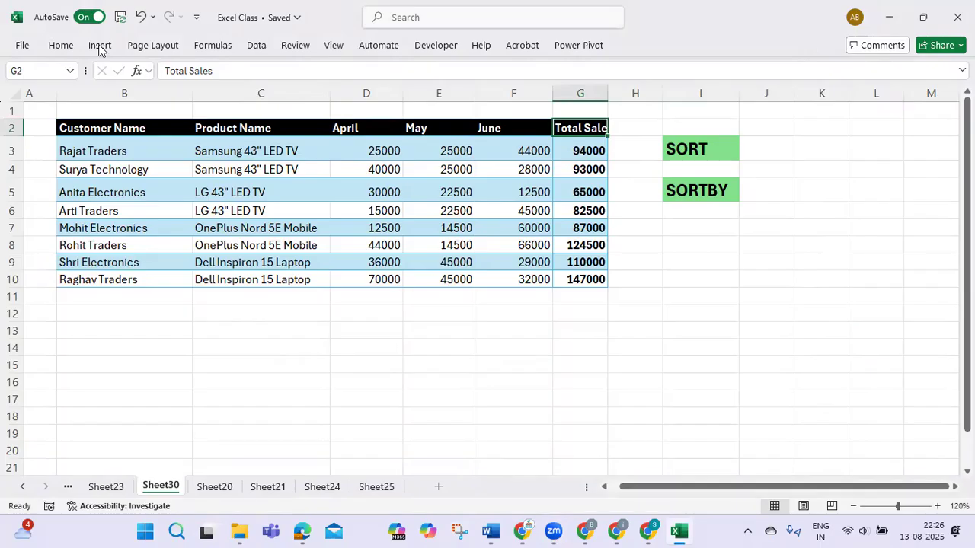
click(61, 45)
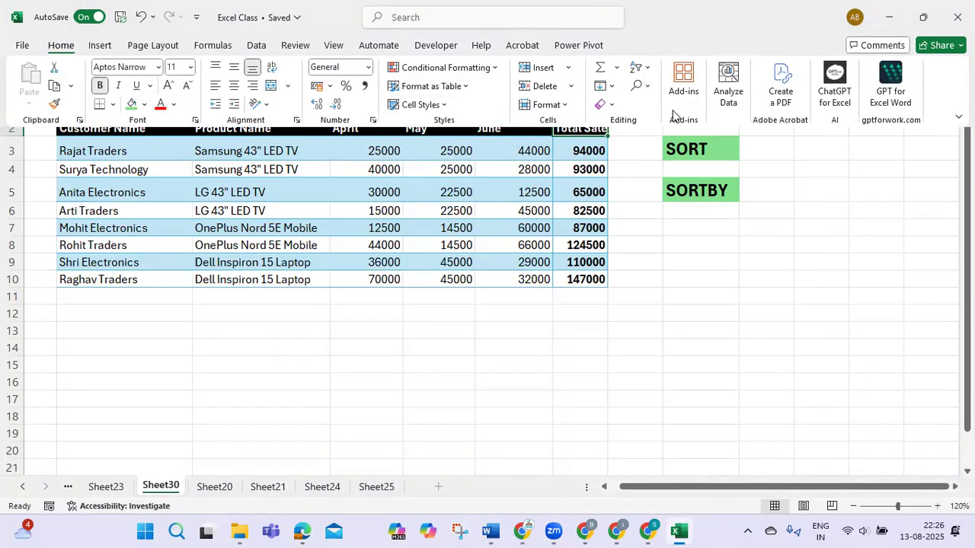
click(647, 71)
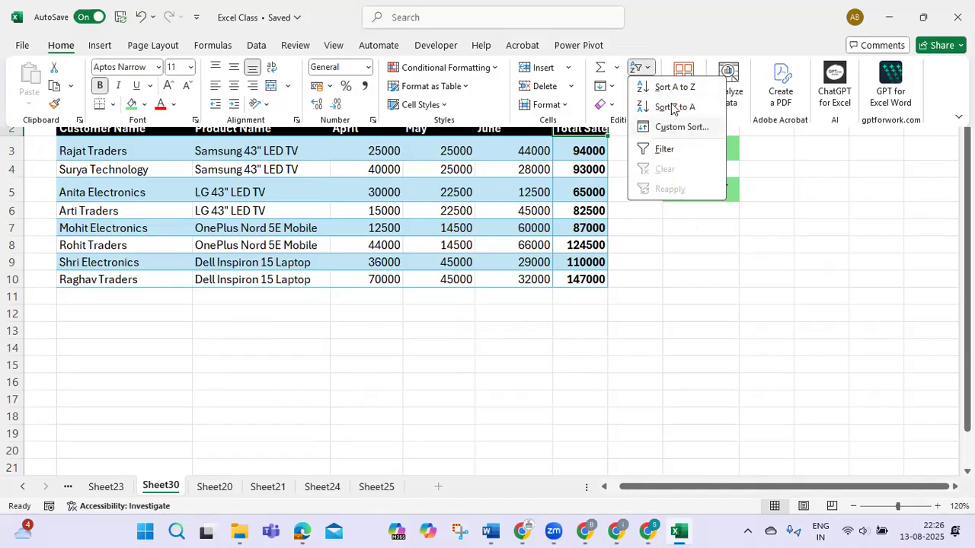
key(Escape)
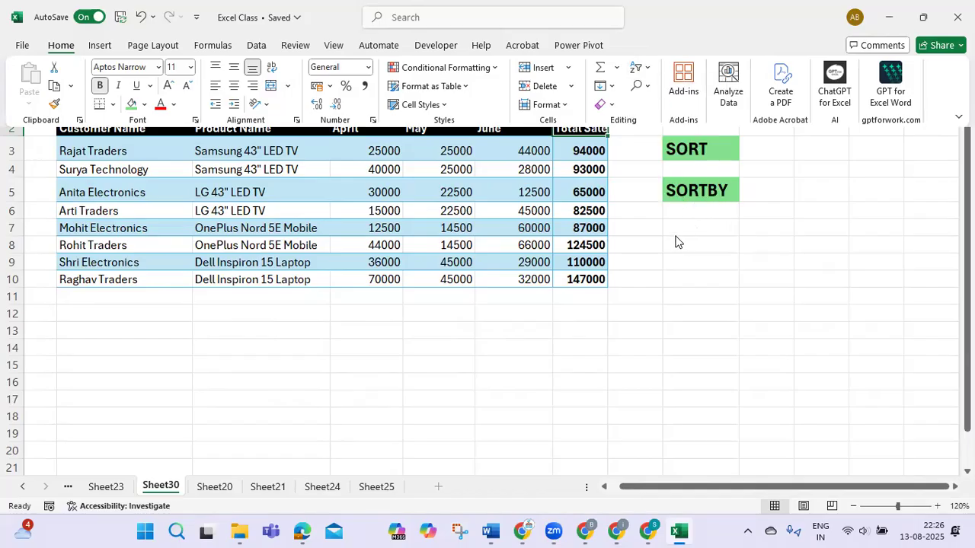
key(Escape)
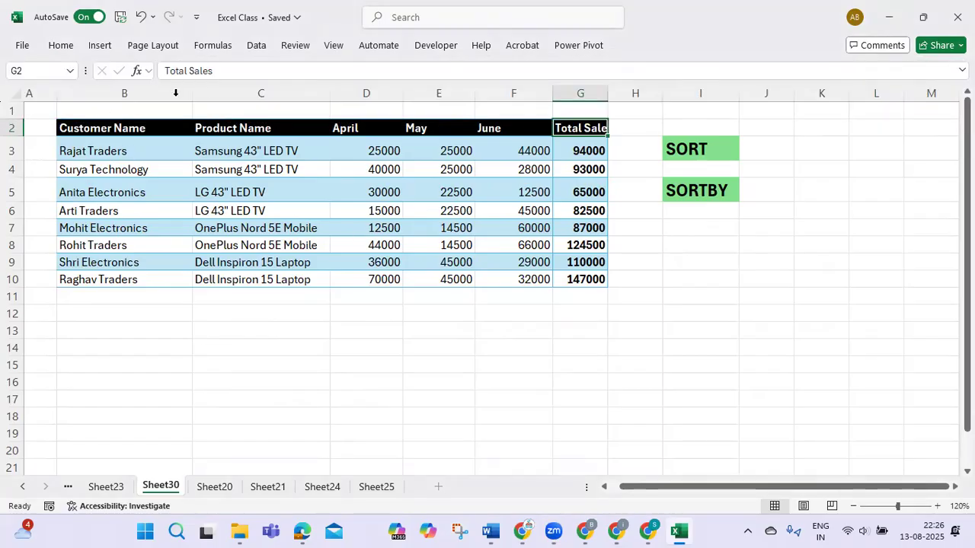
- Duplicate the sales table B2:G10 at B12 and clear the copied data in B13:G20, keeping the headings and formatting
drag(125, 128, 592, 277)
key(ctrl+c)
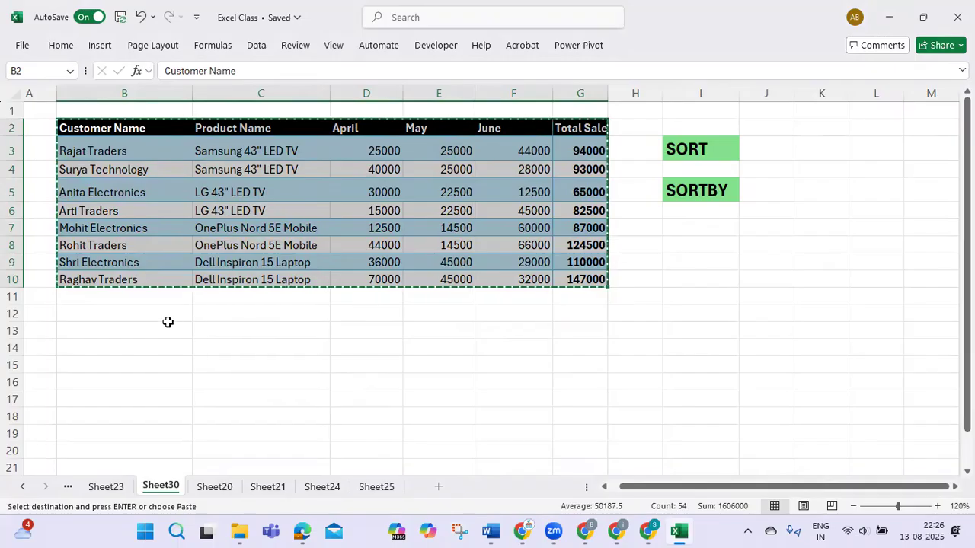
click(86, 313)
key(ctrl+v)
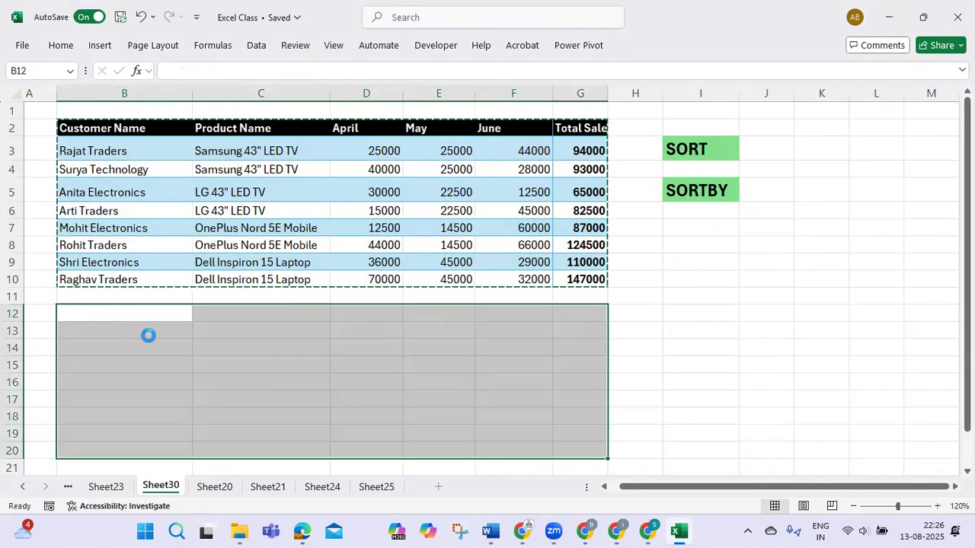
key(Escape)
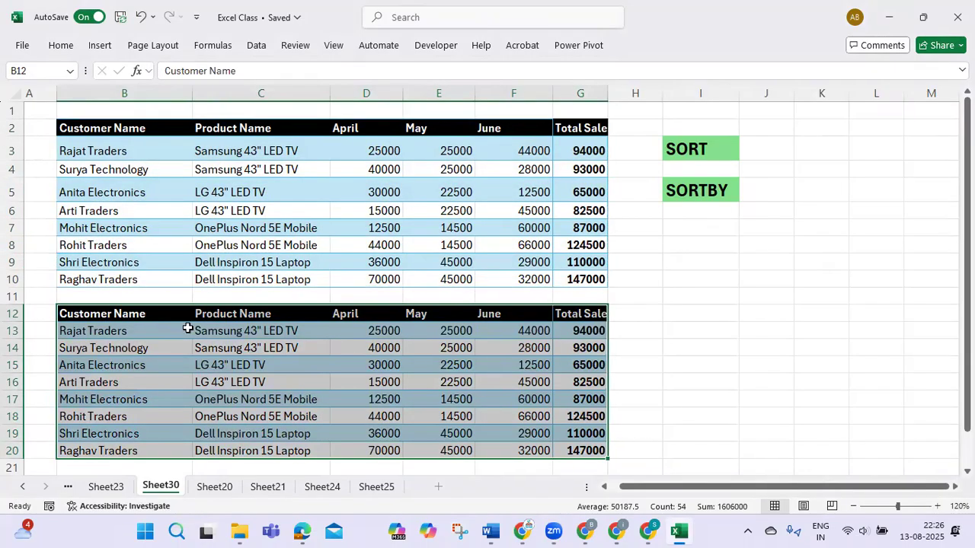
drag(114, 331, 560, 453)
key(Delete)
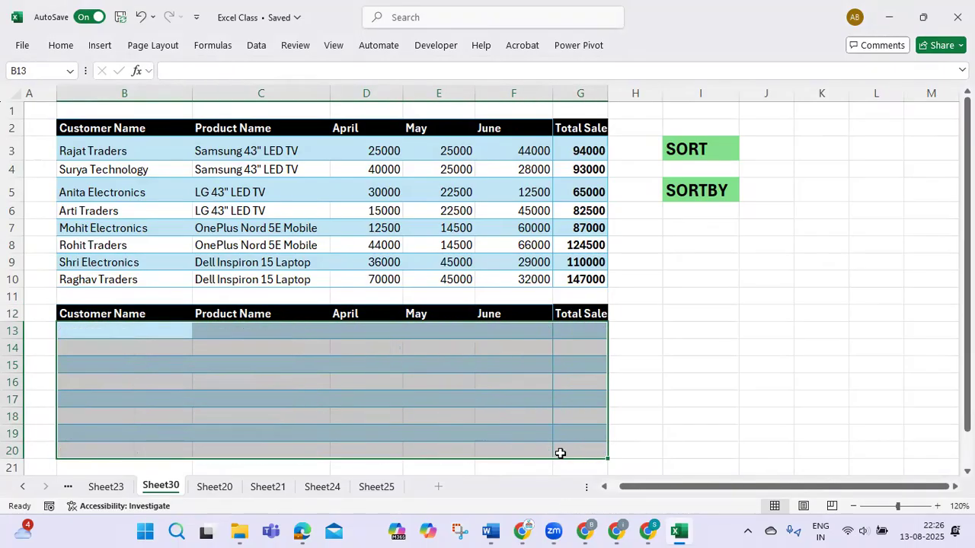
- Enter =SORT(B3:G10,6,1) in B13 to list the sales data by Total Sales in ascending order
key(Left)
key(Right)
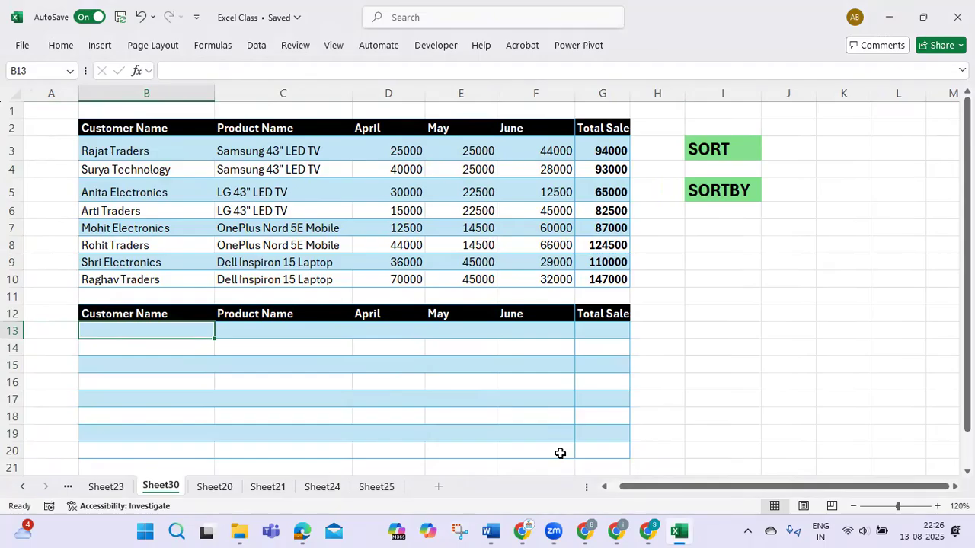
text(=)
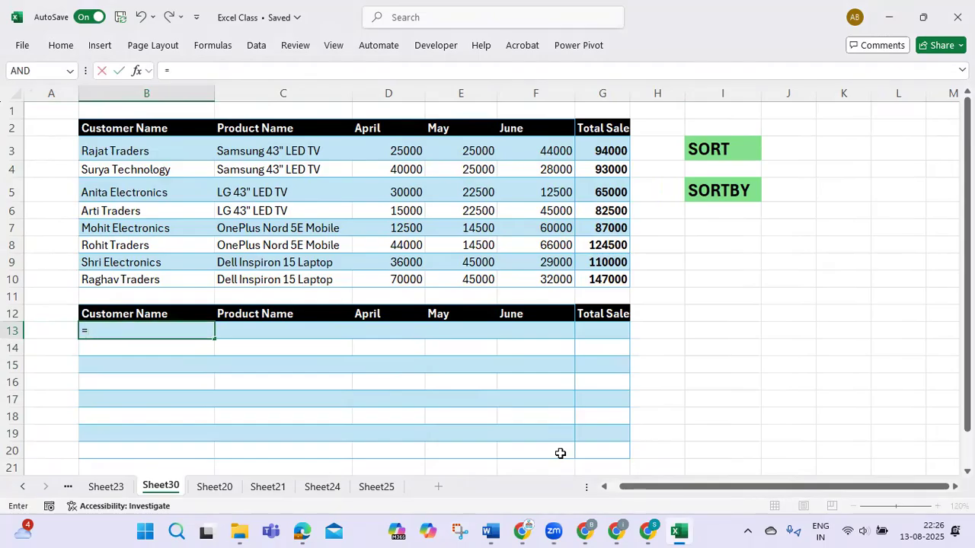
text(sort)
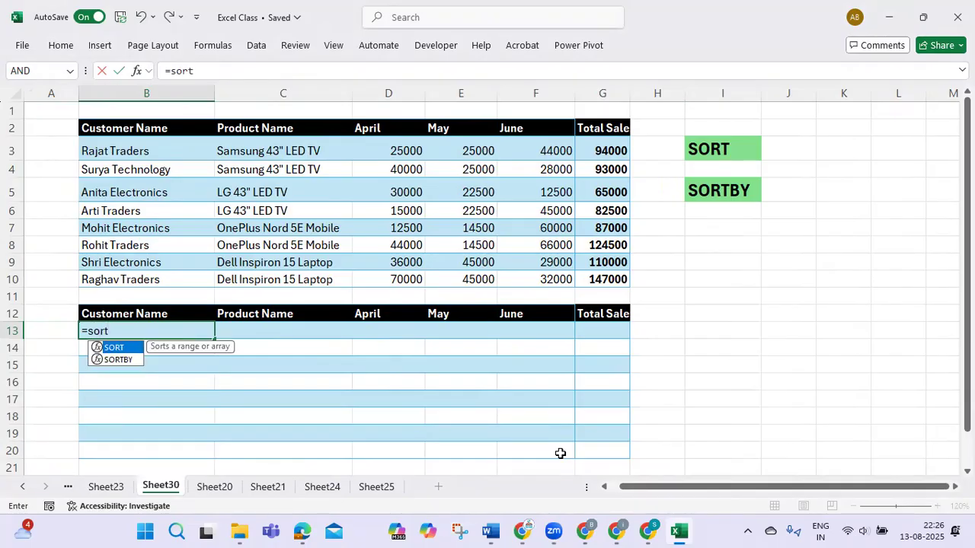
key(Tab)
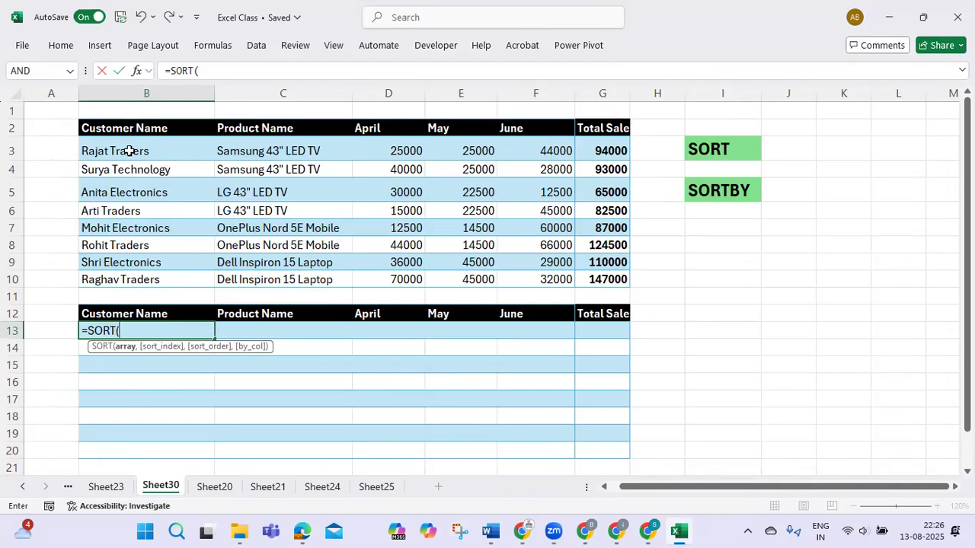
drag(129, 151, 587, 279)
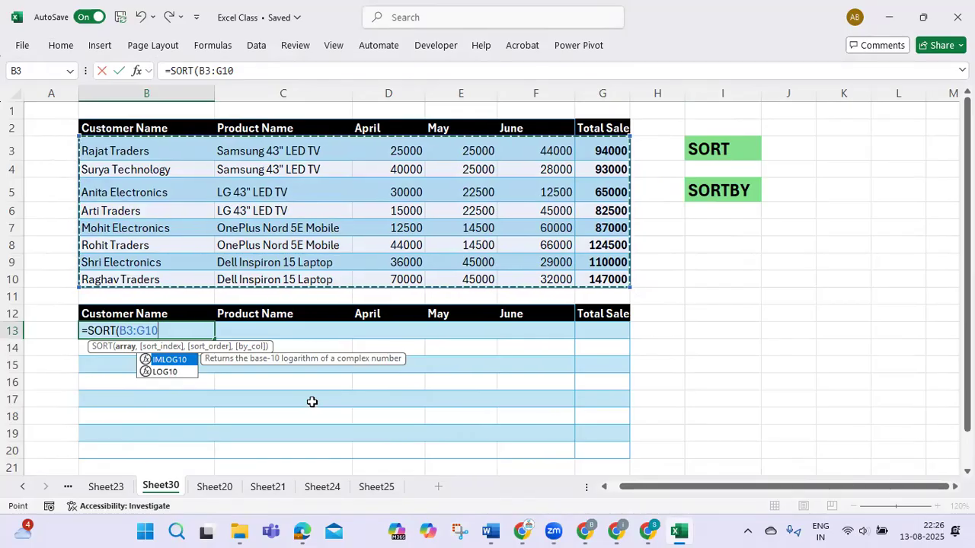
text(,)
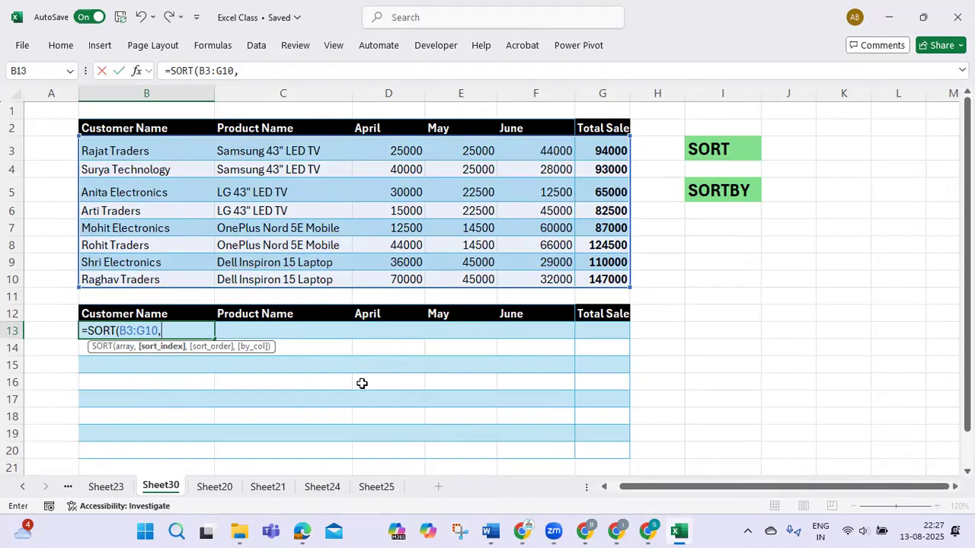
text(6,)
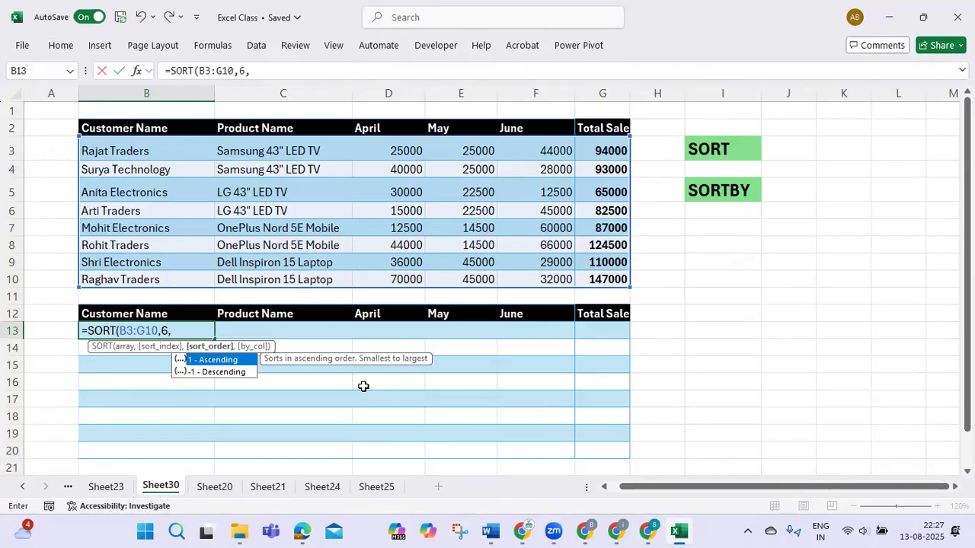
text(1)
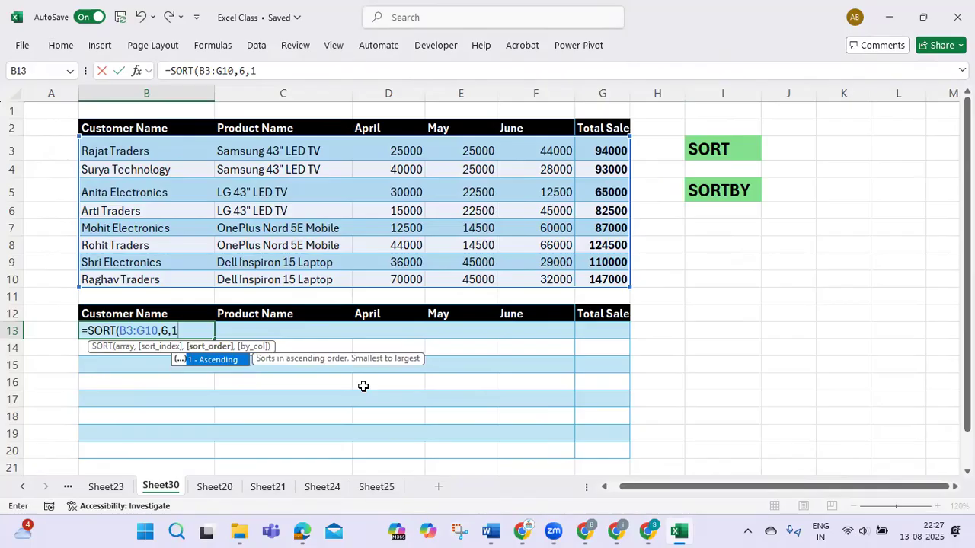
key(BackSpace)
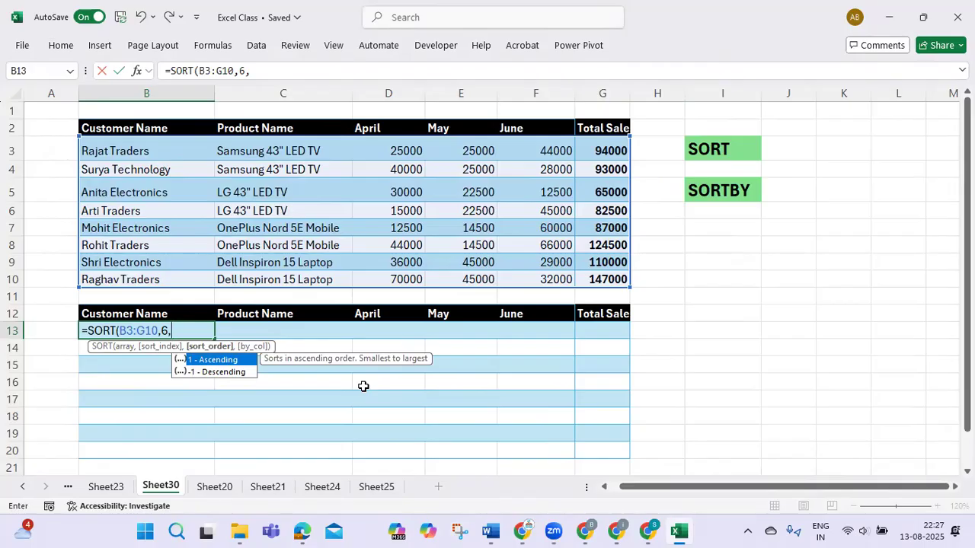
text(1)
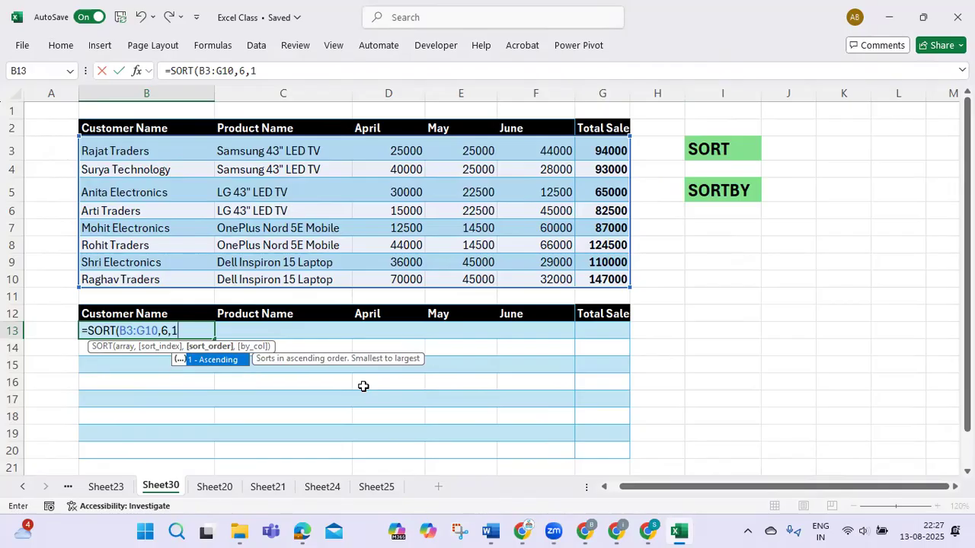
text())
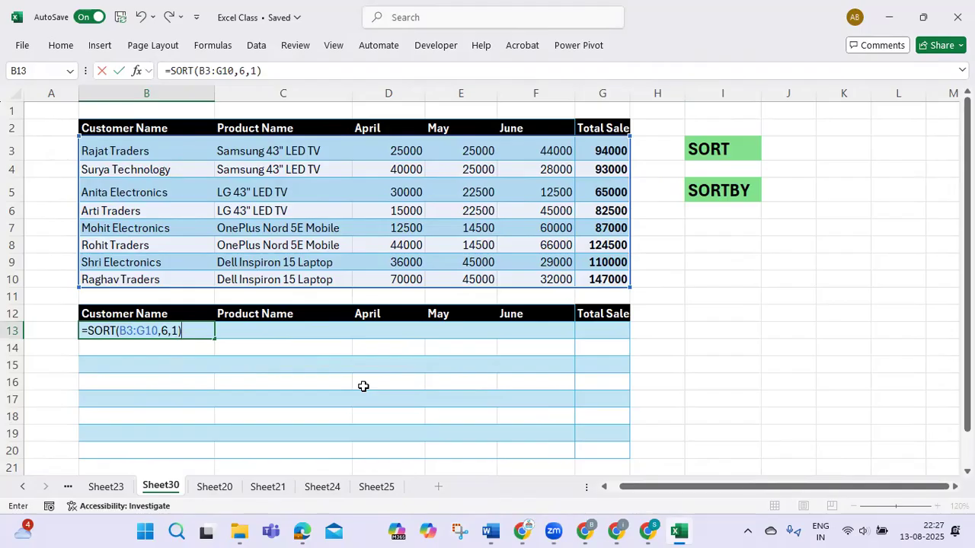
key(Return)
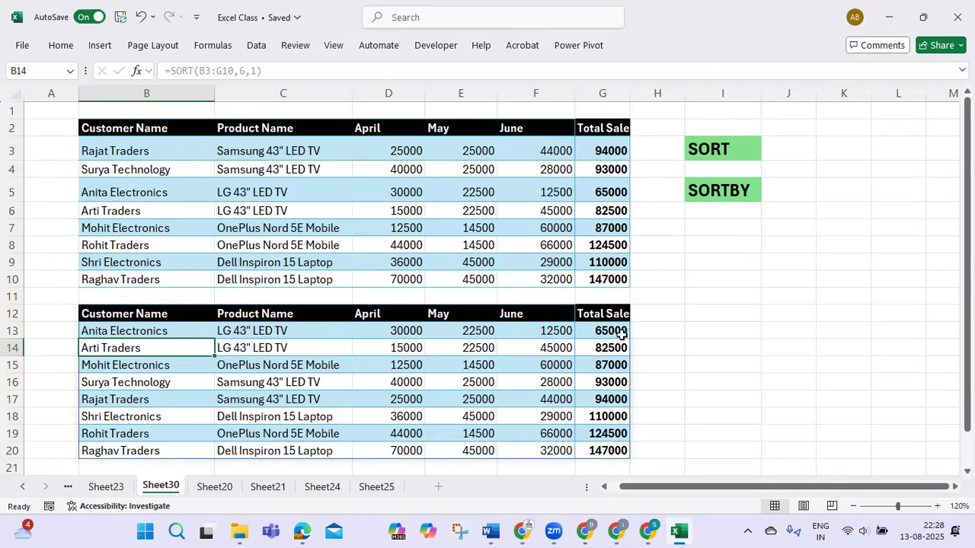
drag(619, 329, 174, 326)
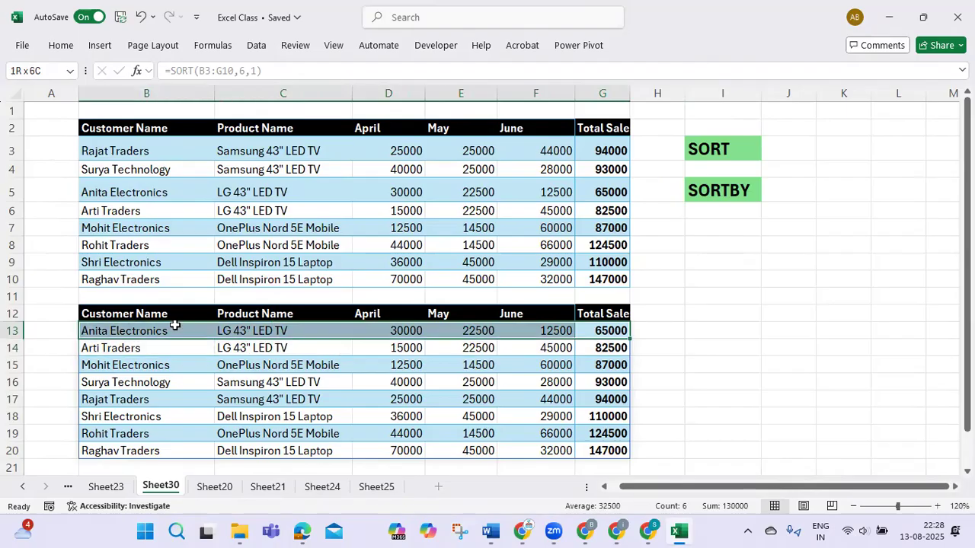
click(244, 333)
drag(409, 332, 610, 334)
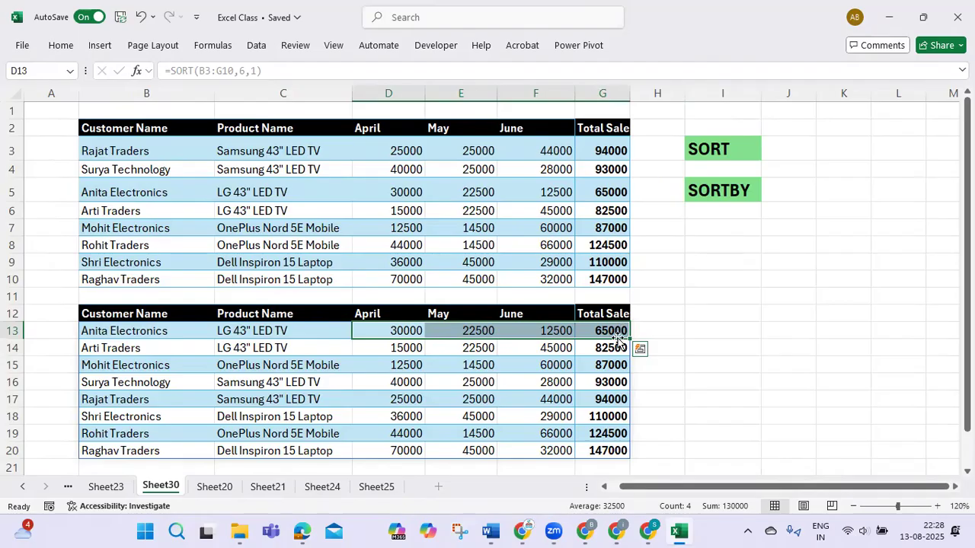
drag(612, 331, 616, 454)
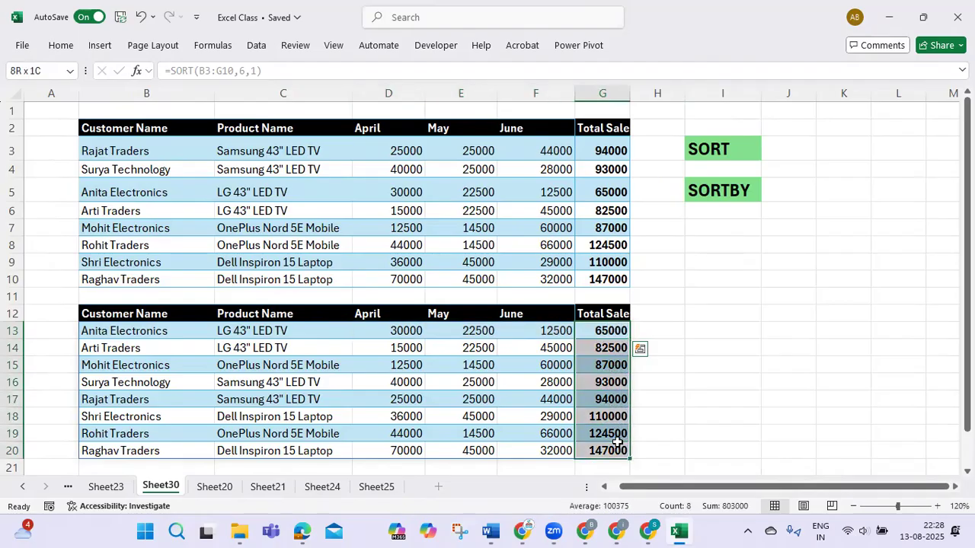
- Change the sort order argument in B13 to -1 so the formula reads =SORT(B3:G10,6,-1) for descending Total Sales
click(179, 335)
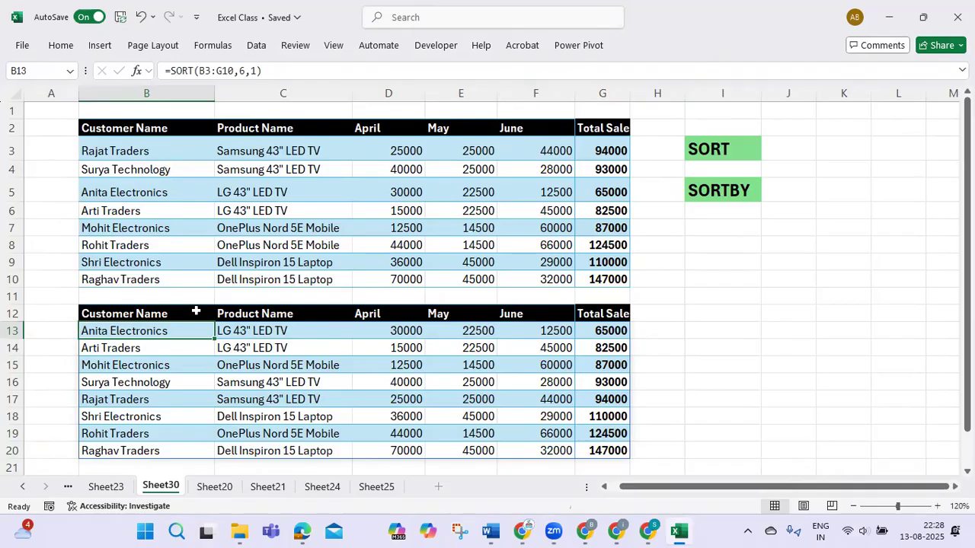
key(F2)
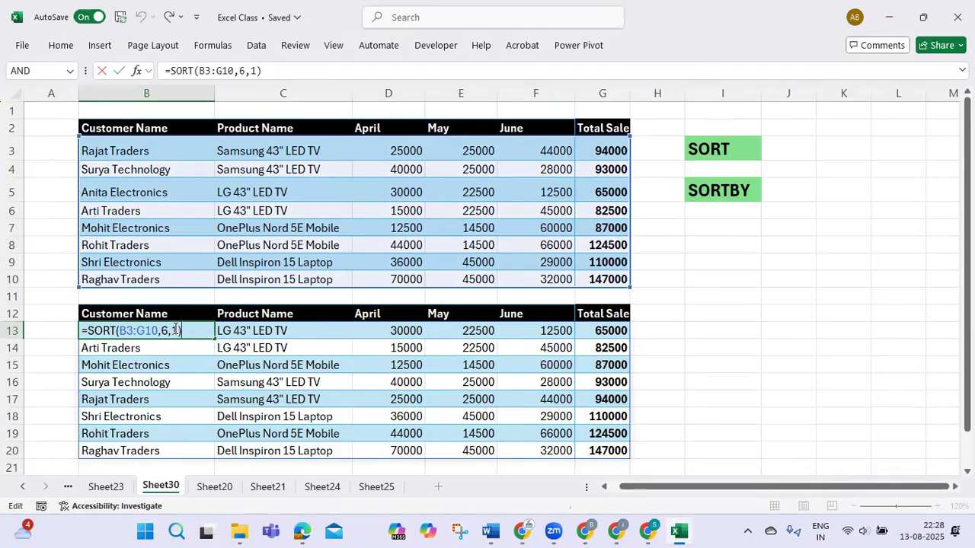
click(177, 329)
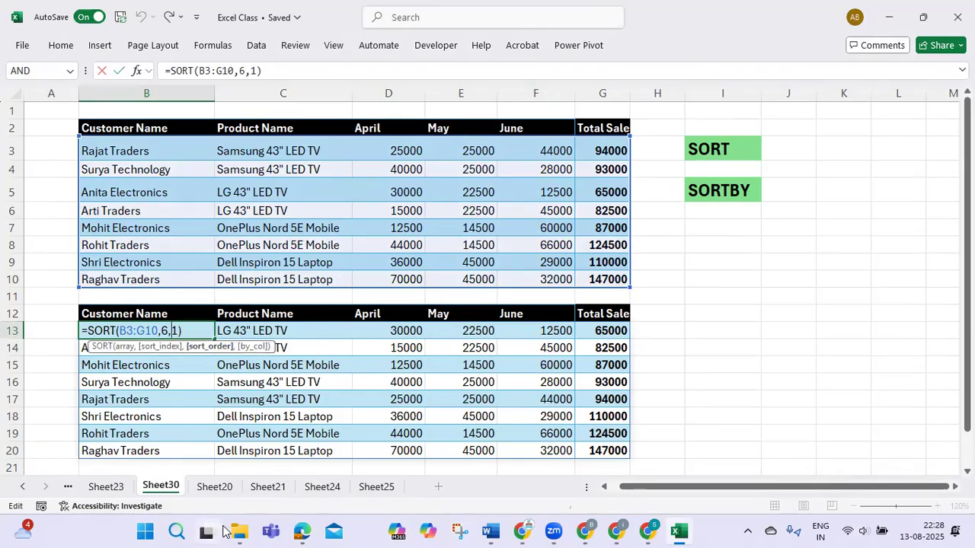
text(-)
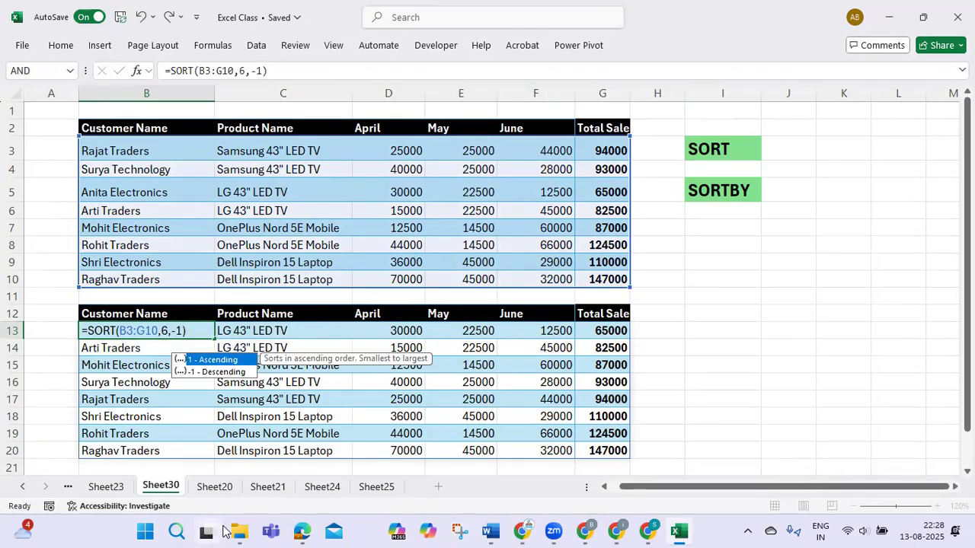
key(Return)
- Examine the order of the first rows and the Total Sales column in the sorted table, and compare with the source table B2:G10
key(Down)
key(Up)
key(Up)
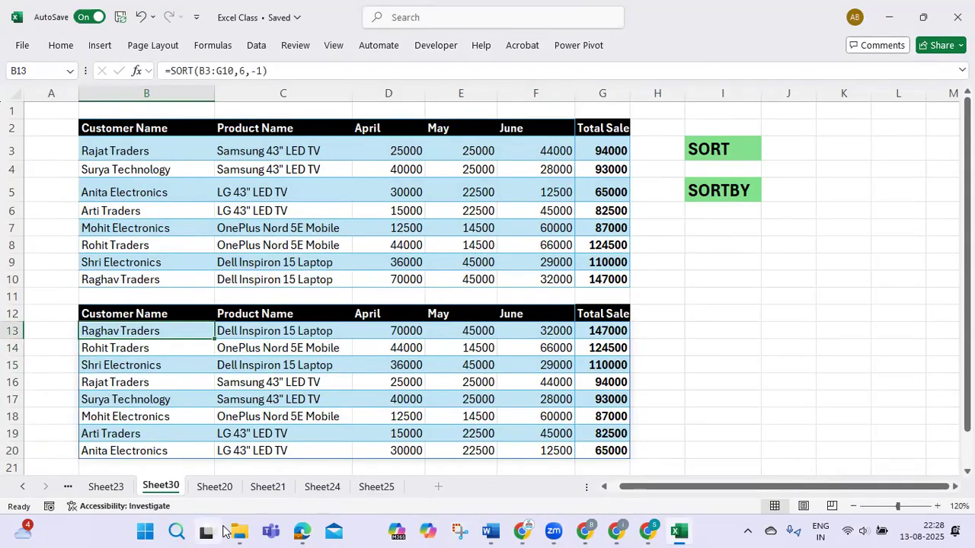
key(Right)
key(Right)
key(Right)
key(Right)
key(Right)
key(Right)
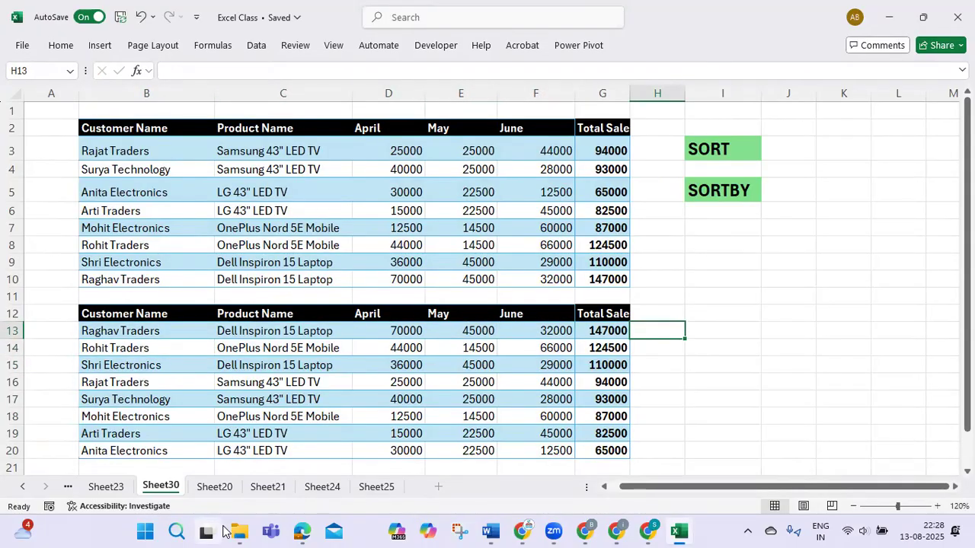
key(Left)
key(Down)
key(Down)
key(Down)
key(Down)
key(Down)
key(Down)
key(Down)
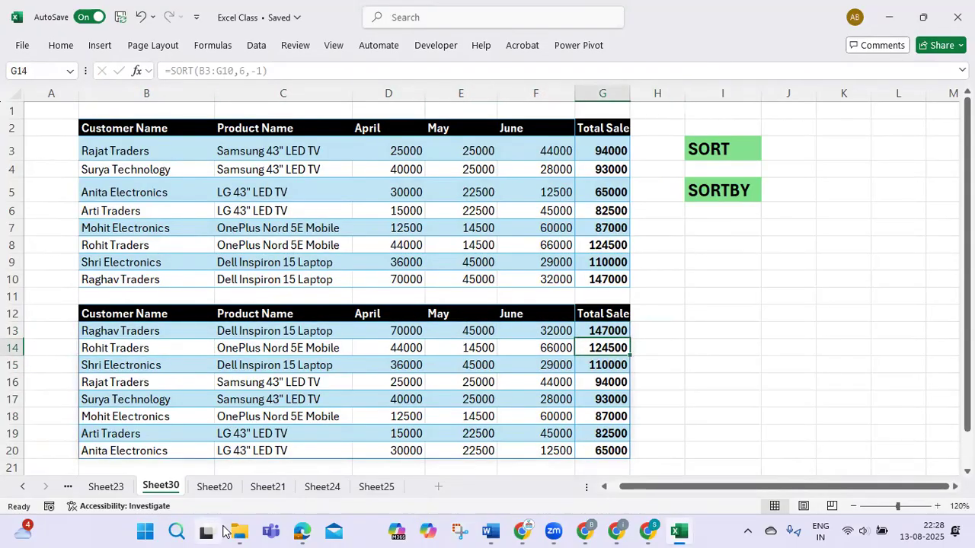
key(Up)
key(Up)
key(Up)
key(Up)
key(Up)
key(Up)
key(Up)
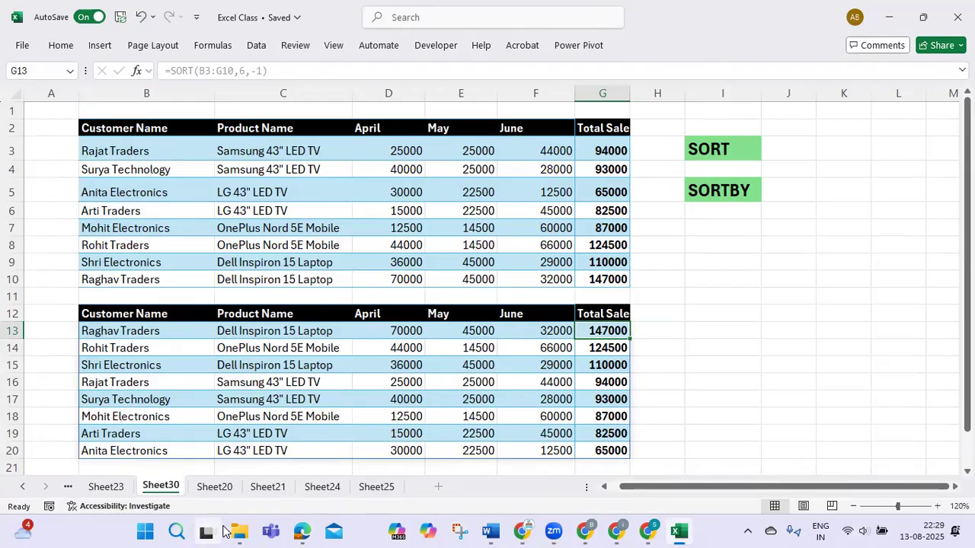
drag(98, 133, 623, 275)
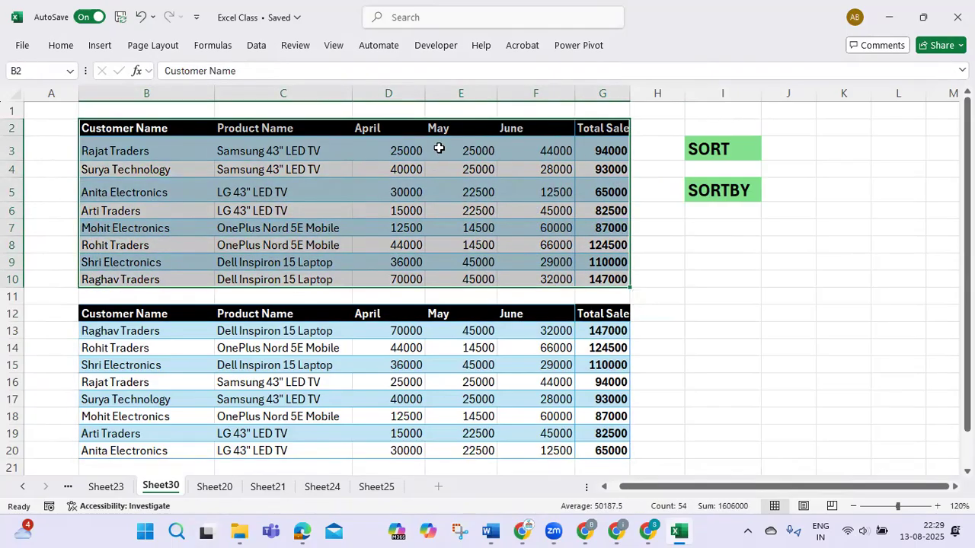
- Clear the sorted results from B13:G20, keeping the headings and formatting, and make B13 the active cell
scroll(335, 305, down, 1)
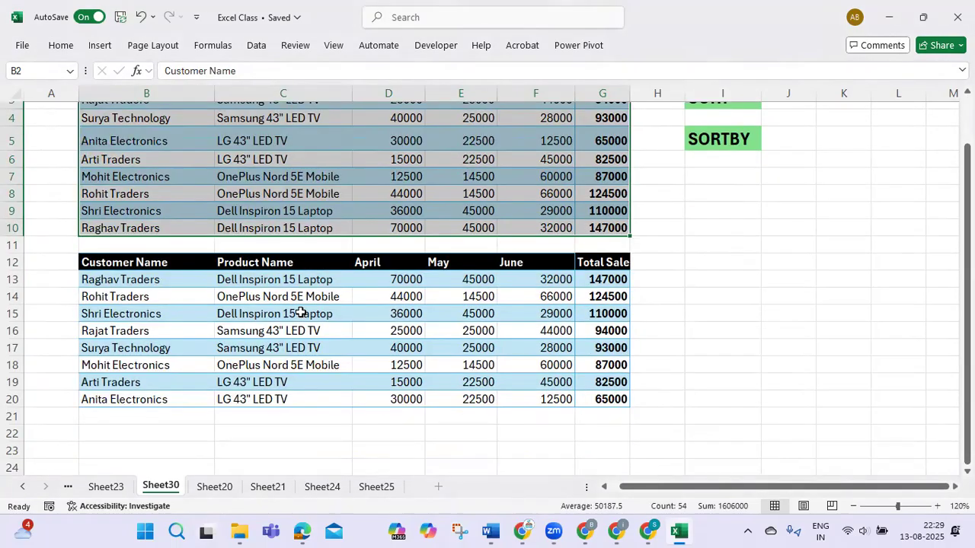
click(305, 312)
drag(109, 280, 602, 397)
key(Delete)
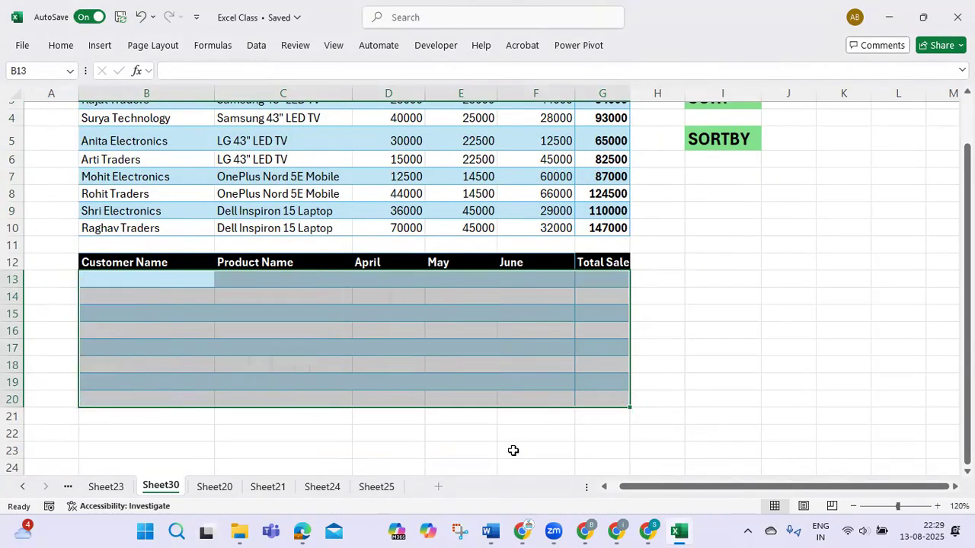
key(Left)
key(Right)
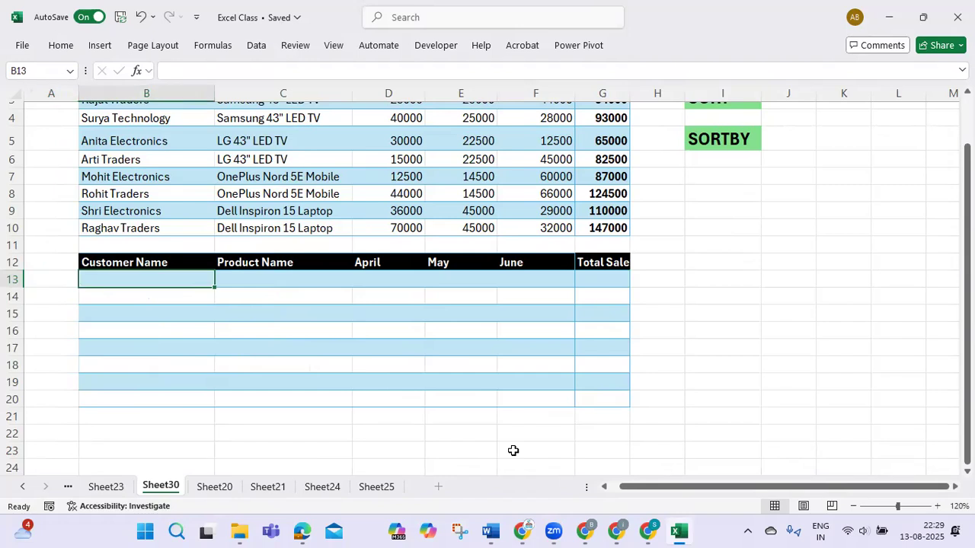
- Start a SORTBY formula in B13 with array B3:G10 and Total Sales range G3:G10 as the first sort key, order 1 (ascending)
scroll(754, 404, up, 1)
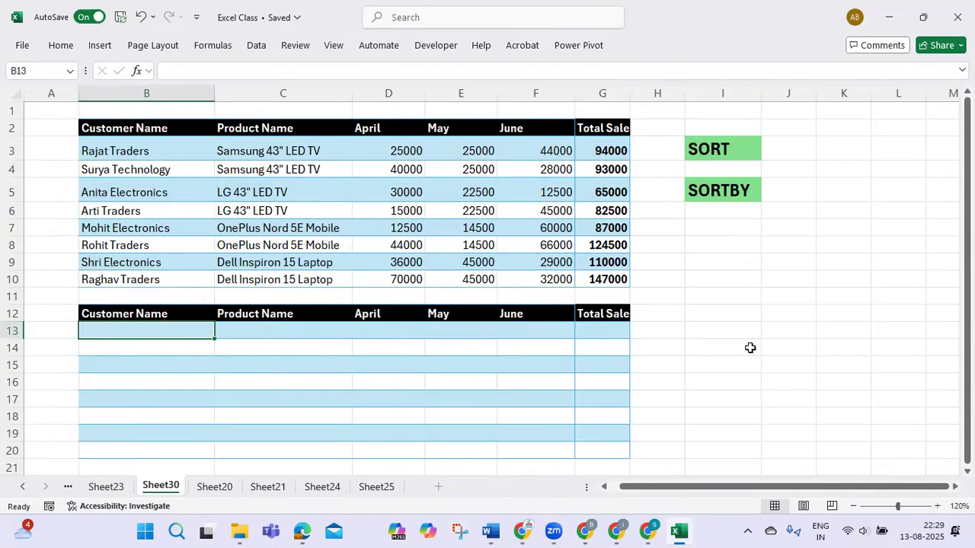
text(=sort)
key(Down)
key(Tab)
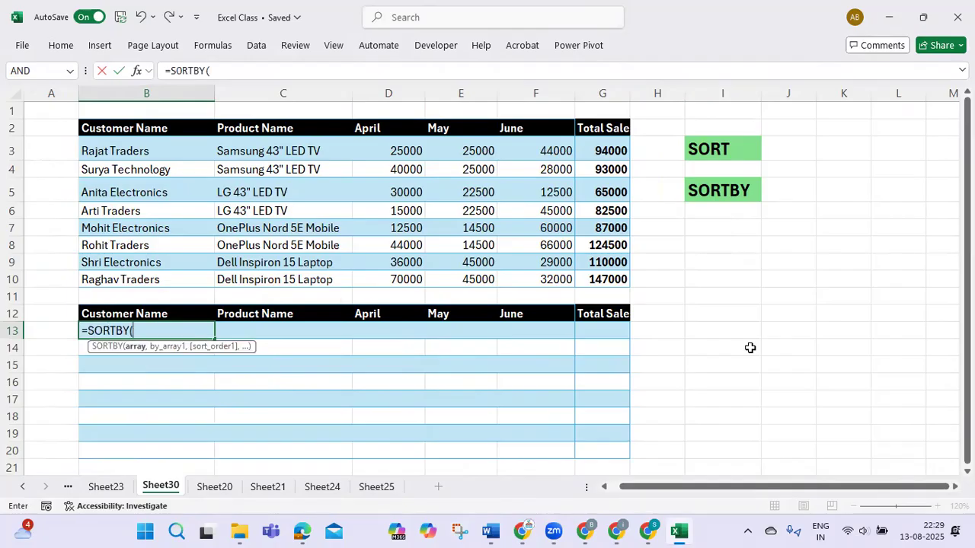
drag(97, 147, 607, 279)
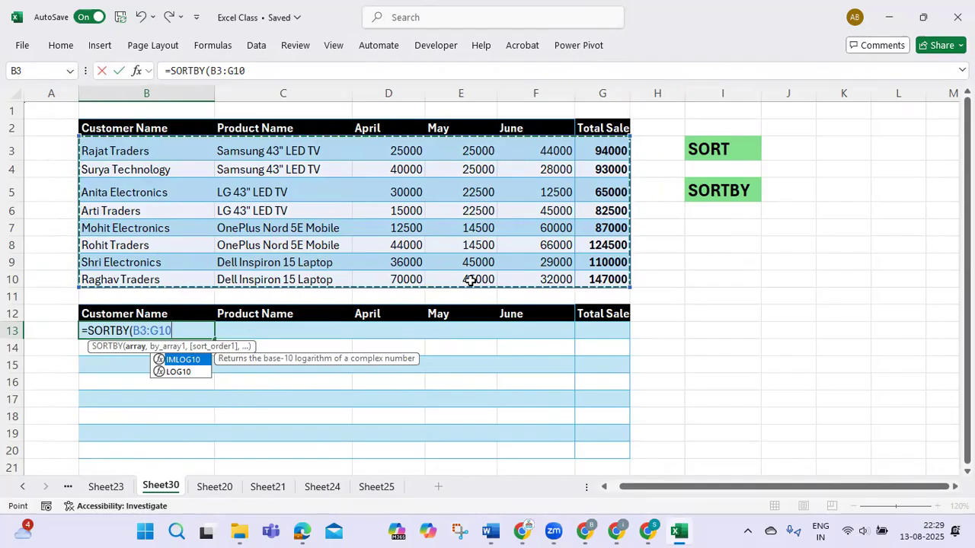
text(,)
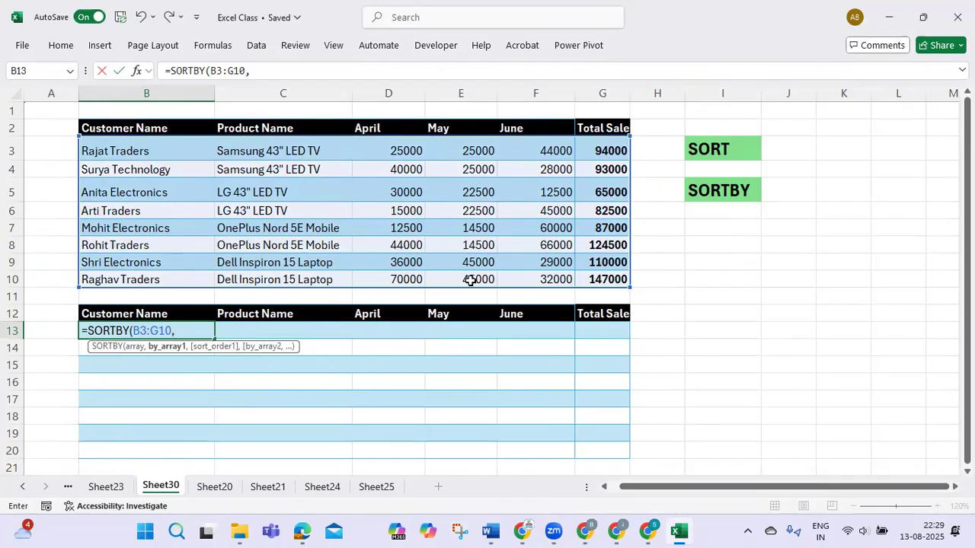
drag(590, 145, 590, 279)
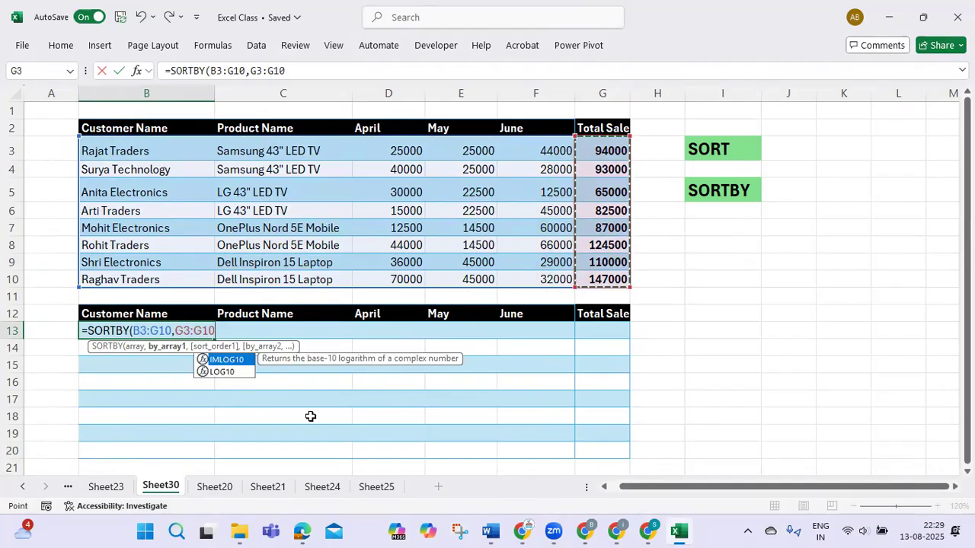
text(,)
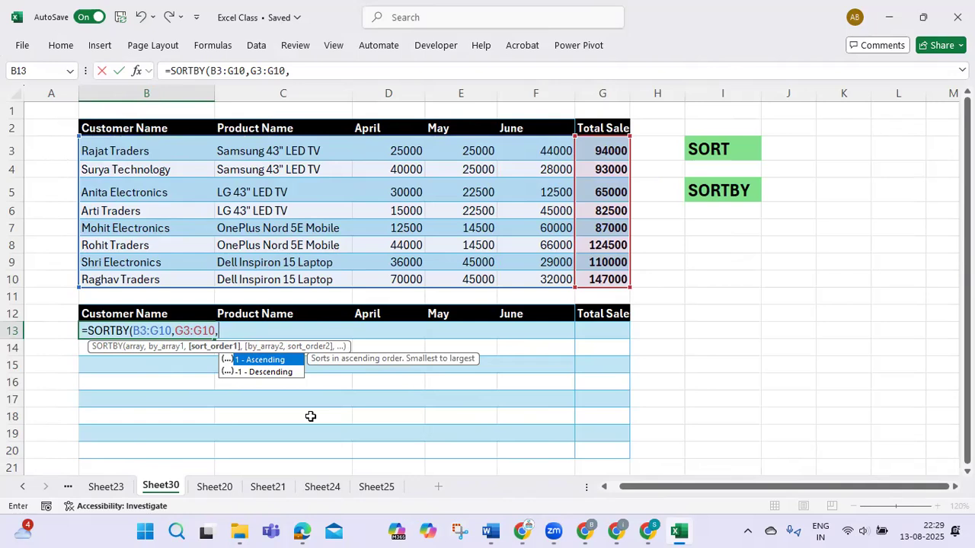
text(1)
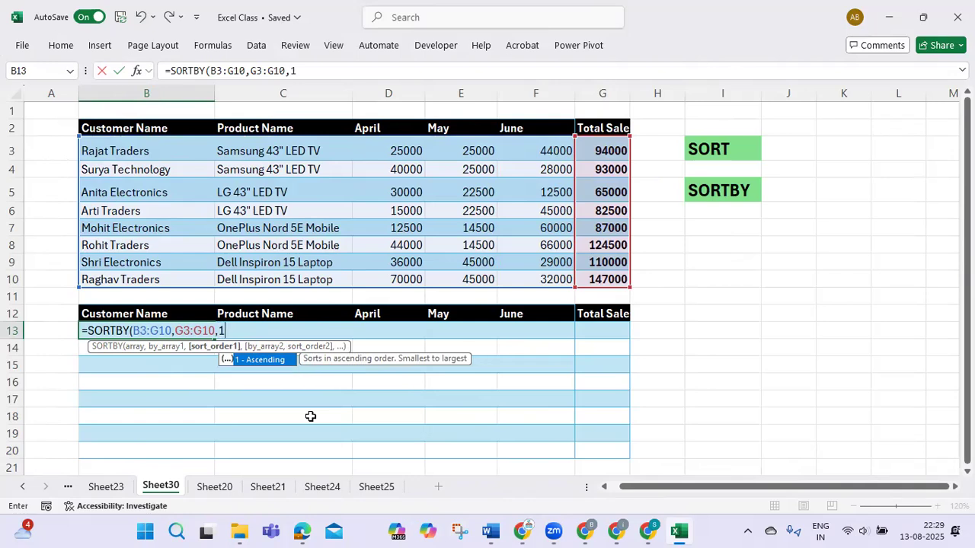
text(,)
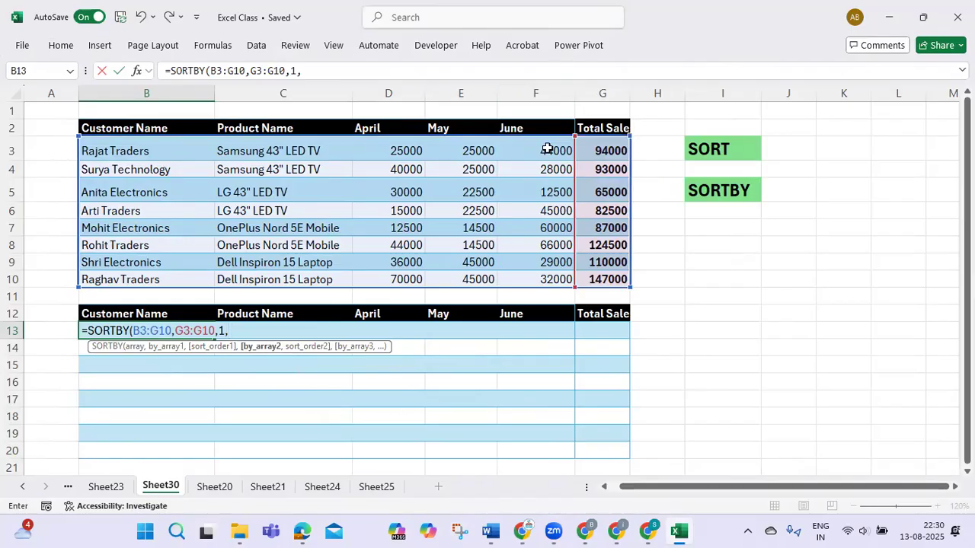
- Add June range F3:F10 as the second ascending sort key, completing B13 as =SORTBY(B3:G10,G3:G10,1,F3:F10,1)
drag(541, 151, 534, 278)
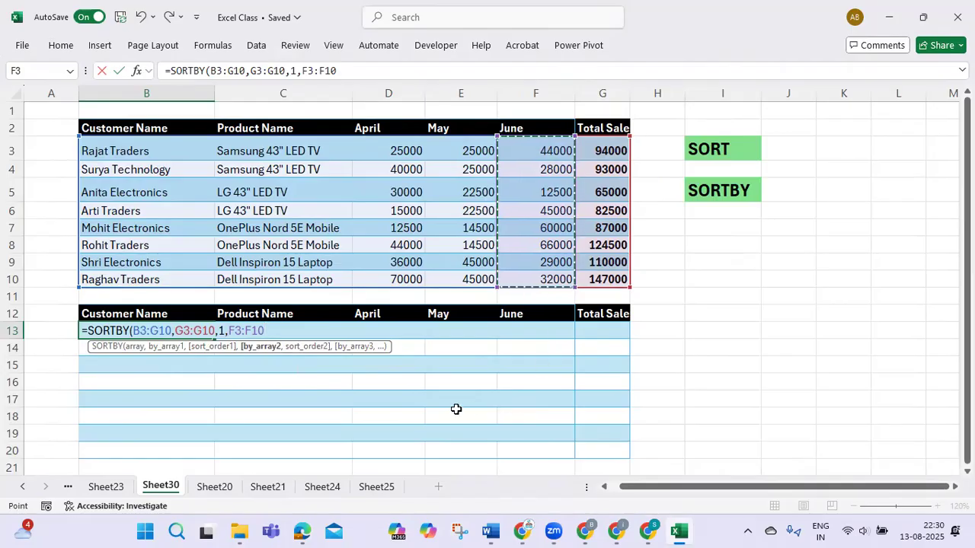
text(,)
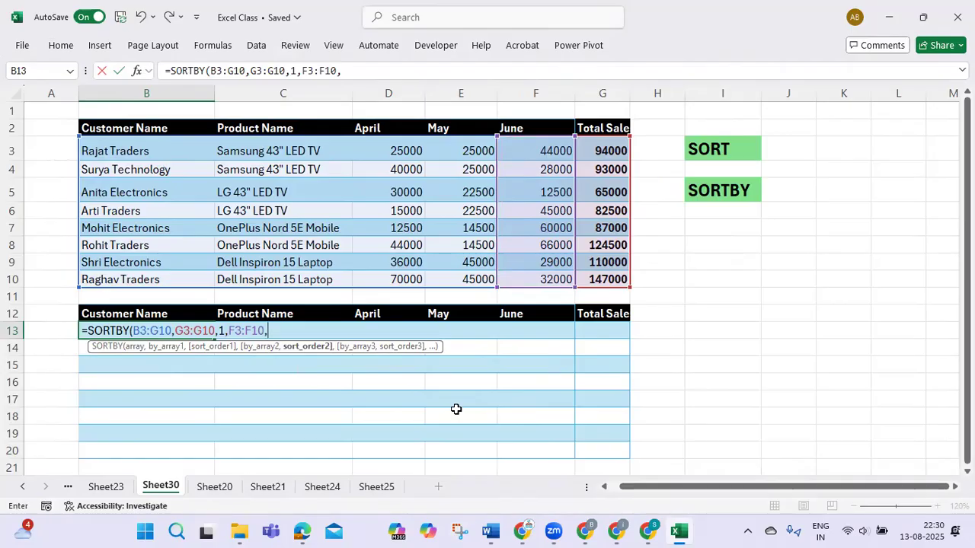
text(1))
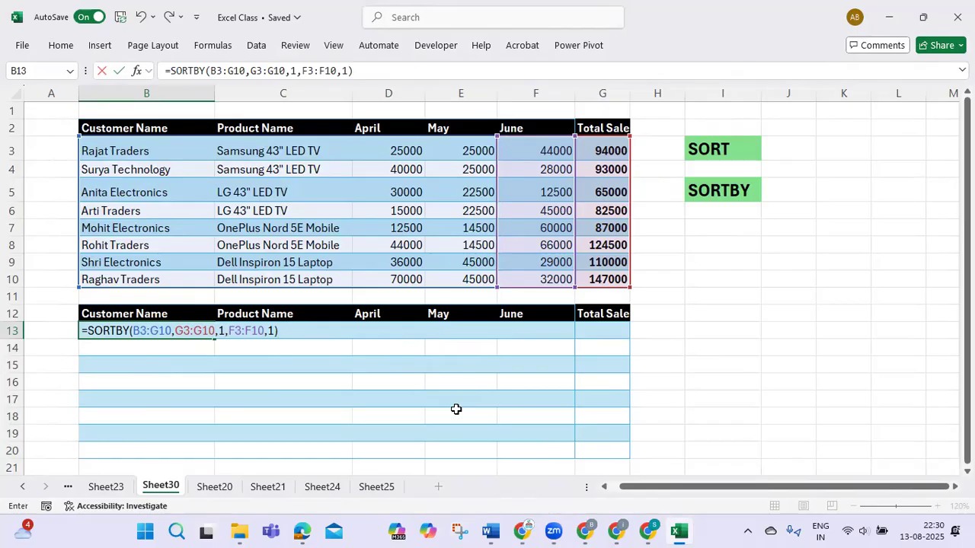
key(Return)
key(Up)
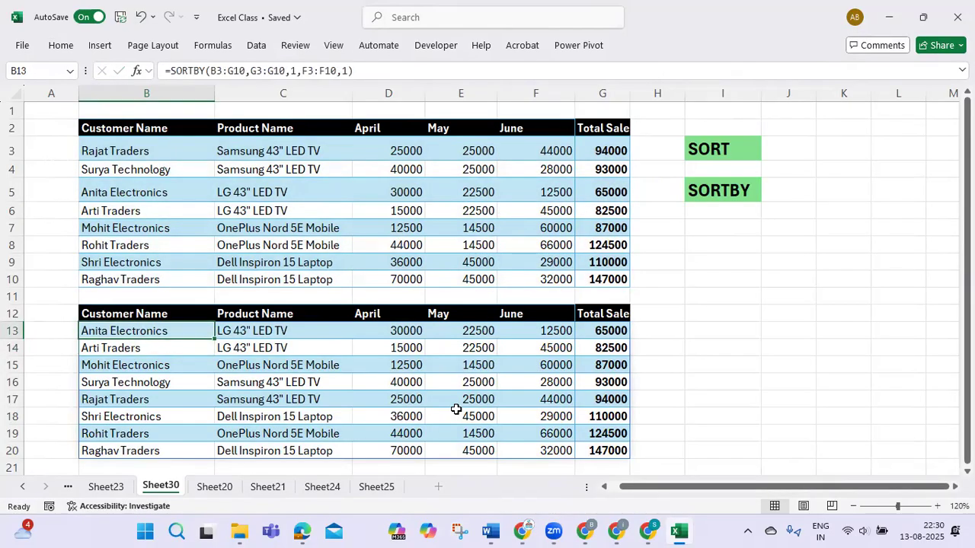
- Examine the order of the Total Sales values in the SORTBY output, starting from G13
key(Right)
key(Right)
key(Right)
key(Right)
key(Right)
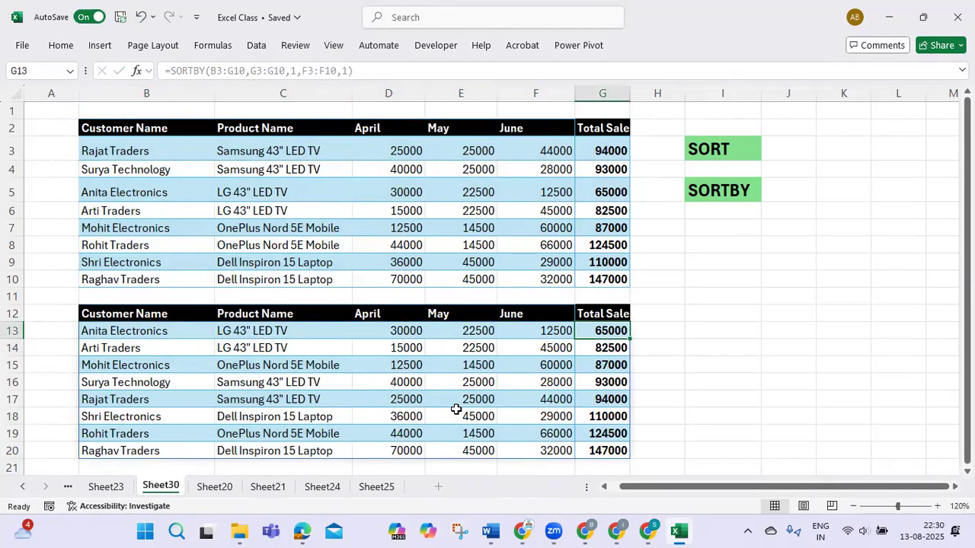
key(Down)
key(Down)
key(Down)
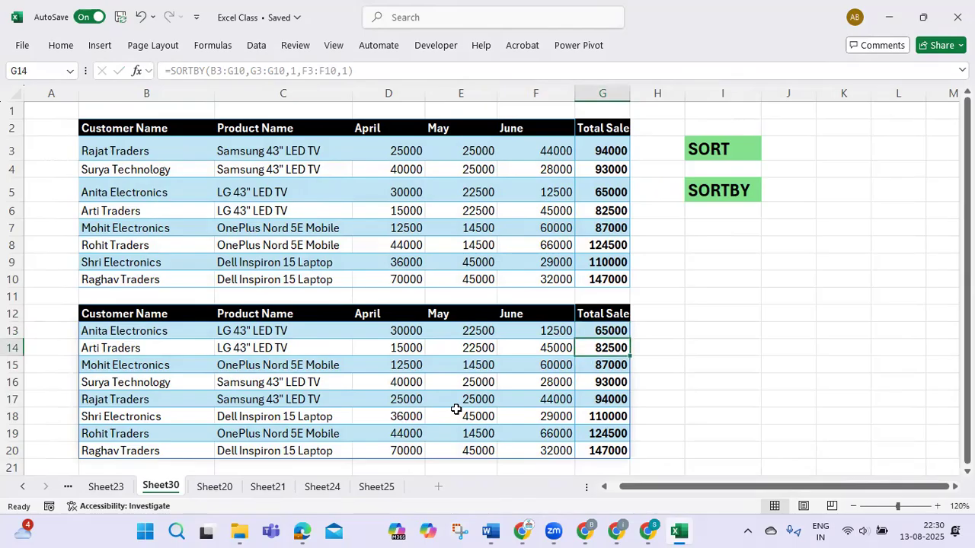
key(Up)
key(Up)
key(Up)
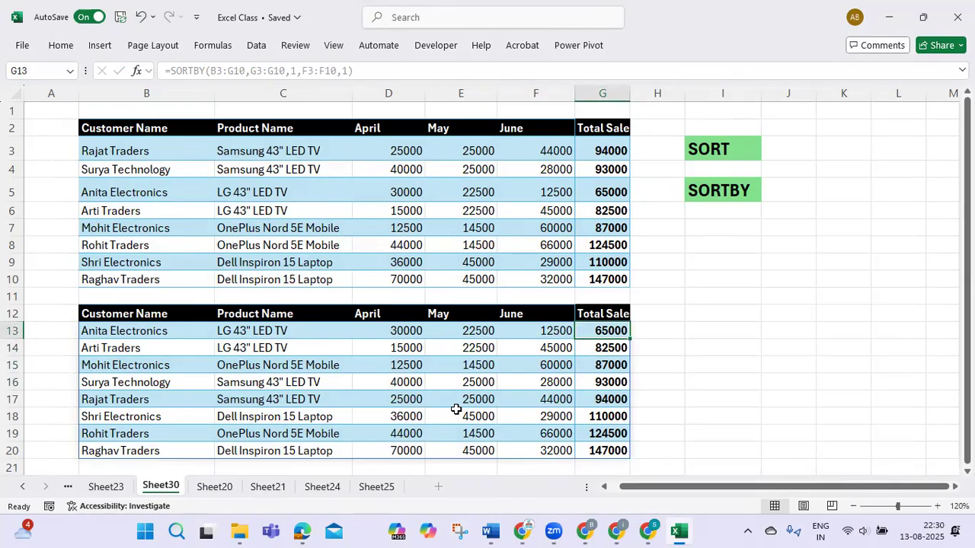
- Examine the monthly values in row 13 and the order of the June column F13:F20 in the sorted output
key(Left)
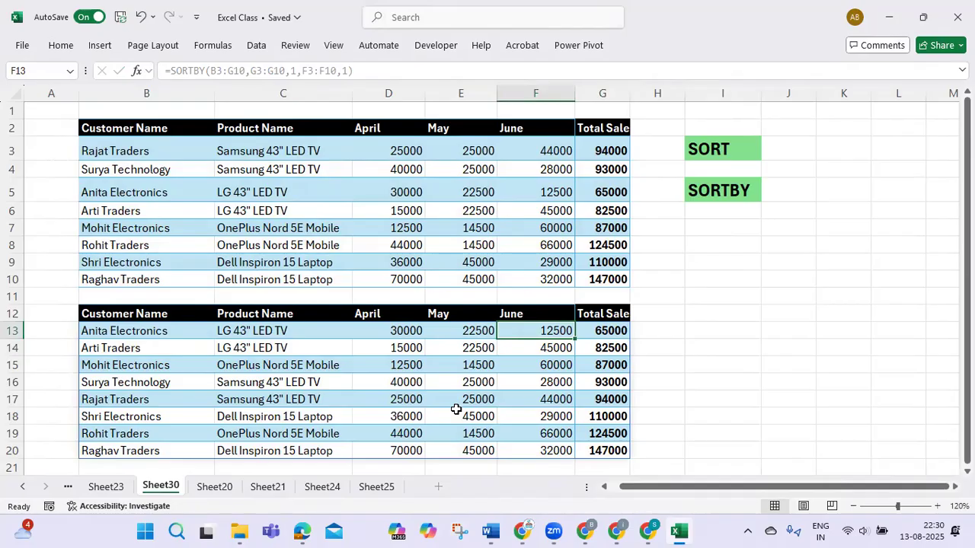
key(Left)
key(Left)
key(Left)
key(Left)
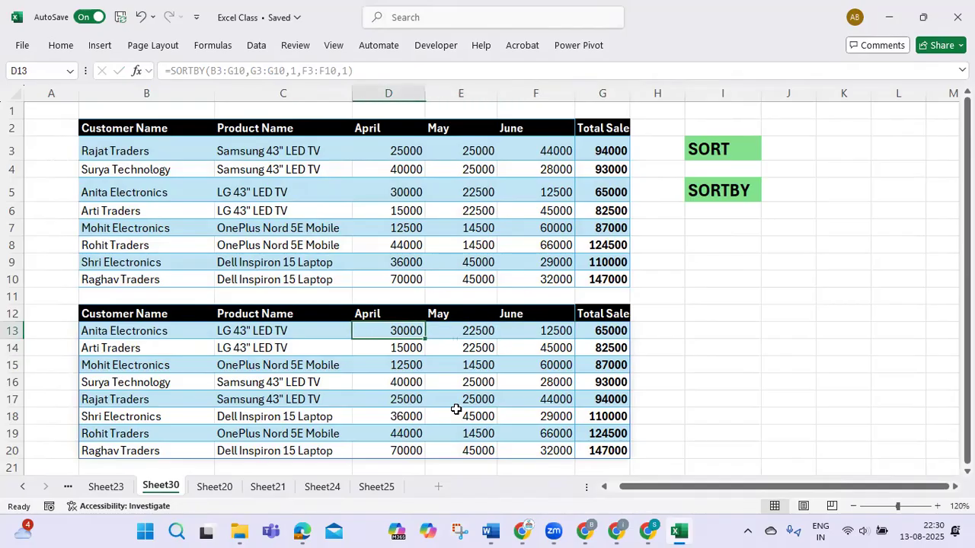
key(Right)
key(Right)
key(Right)
key(Right)
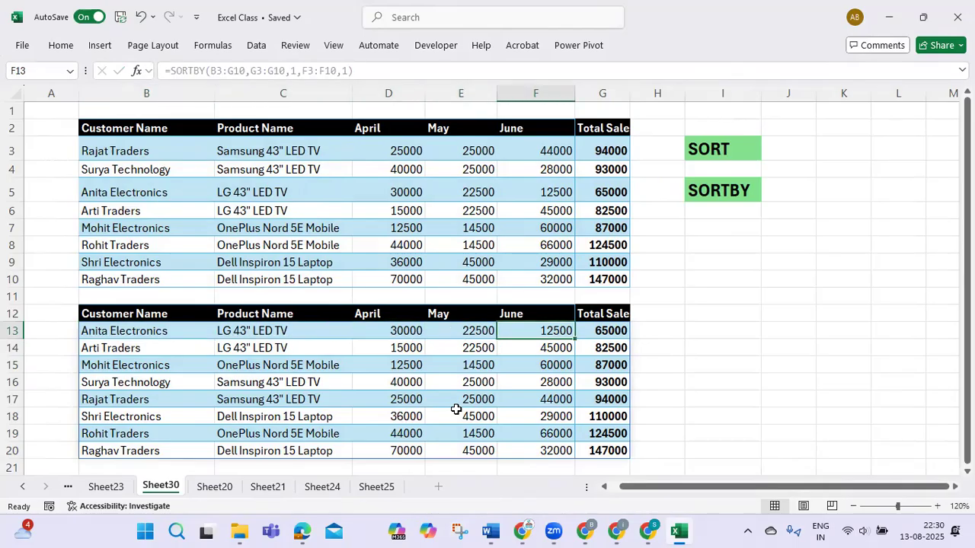
key(Down)
key(Down)
key(Down)
key(Down)
key(Down)
key(Down)
key(Down)
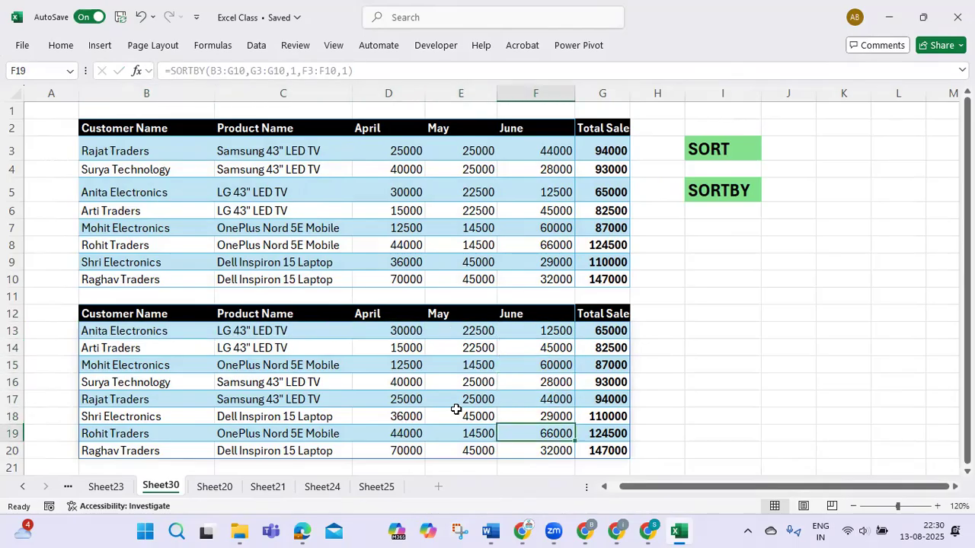
key(Up)
key(Up)
key(Up)
key(Up)
key(Up)
key(Up)
key(Up)
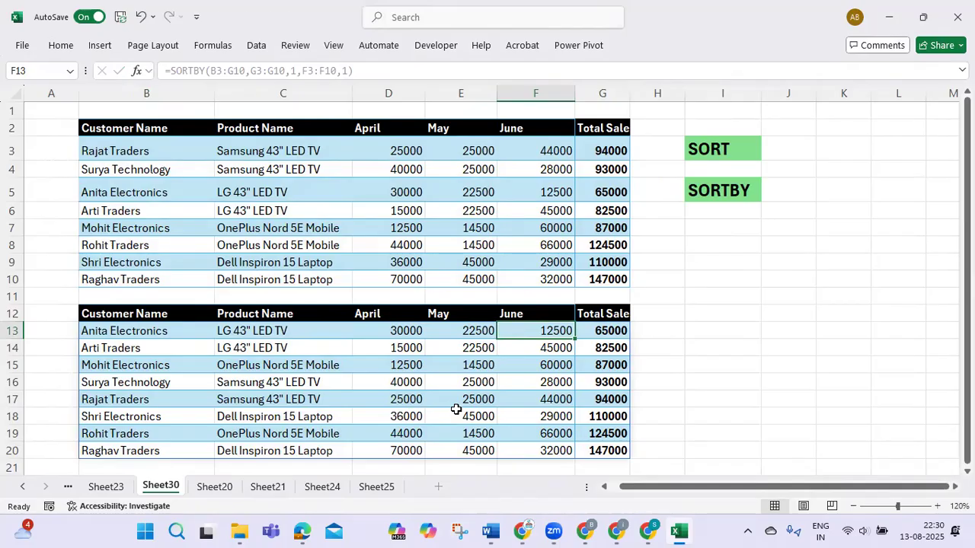
click(599, 30)
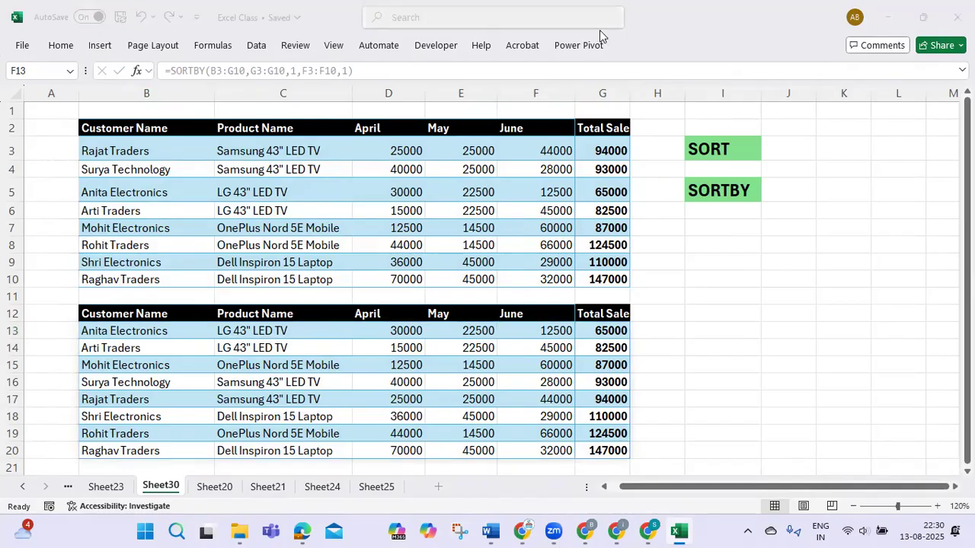